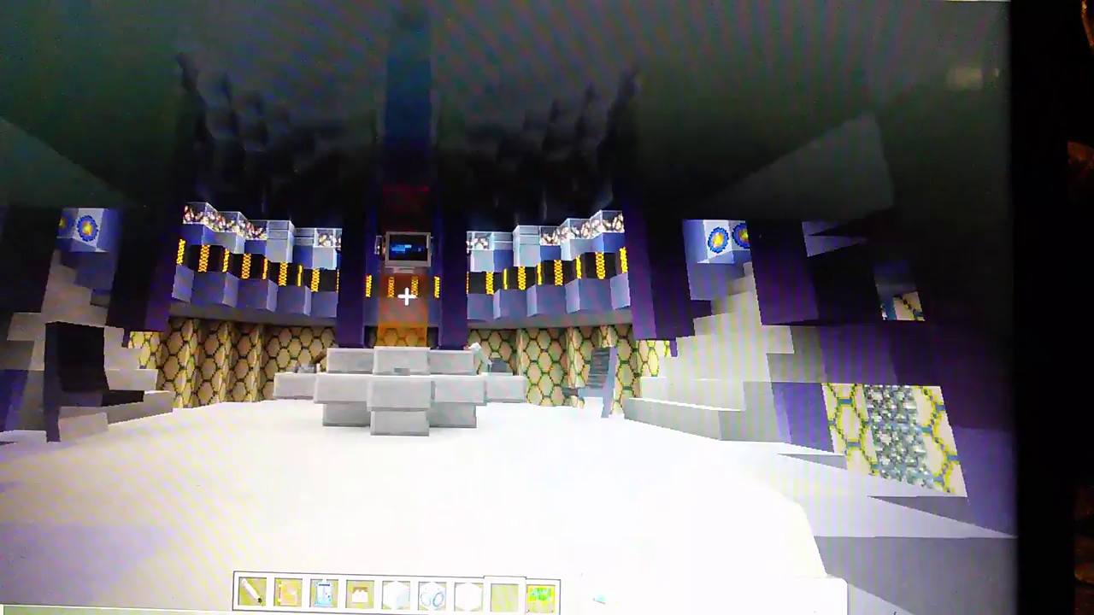
key(w)
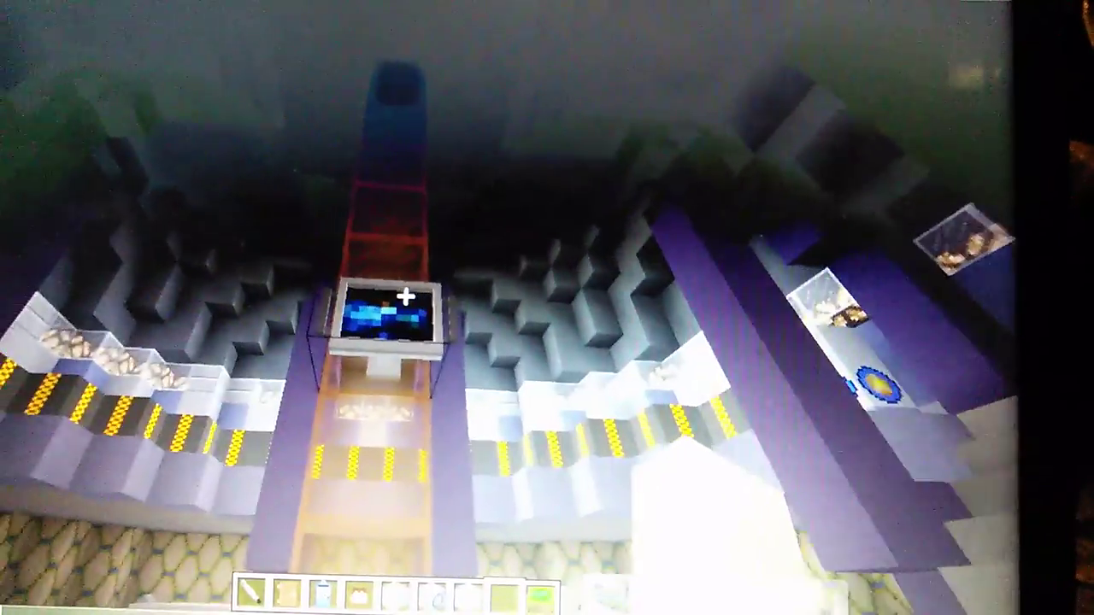
Step: Walk up to the console and open the Tardis Control screen showing 175, 78, 241
right_click(405, 300)
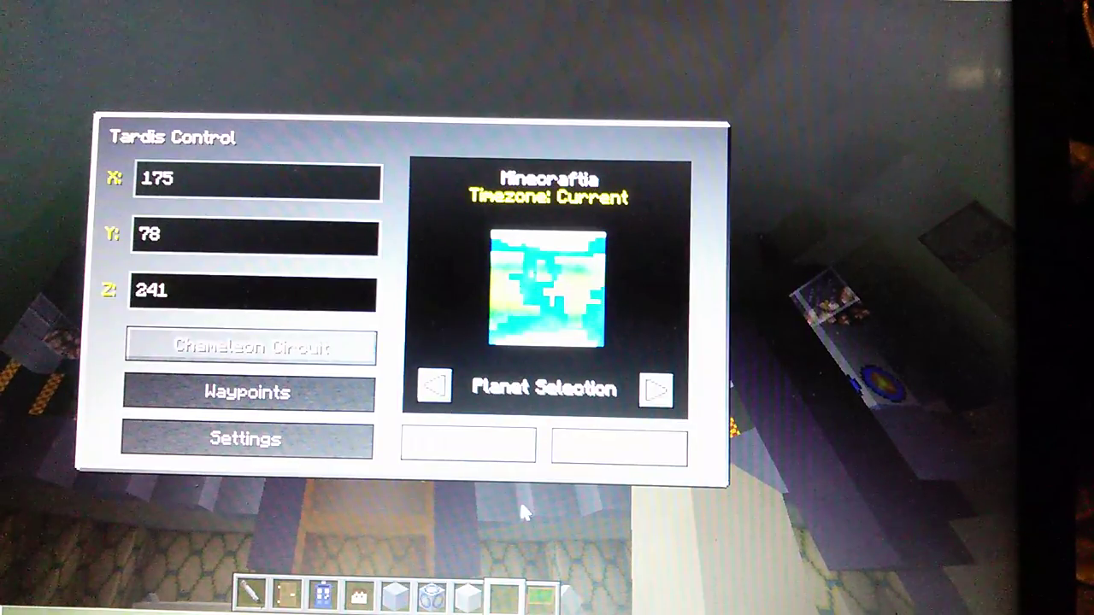
Step: Close the Tardis Control screen to return to the console room view
key(Escape)
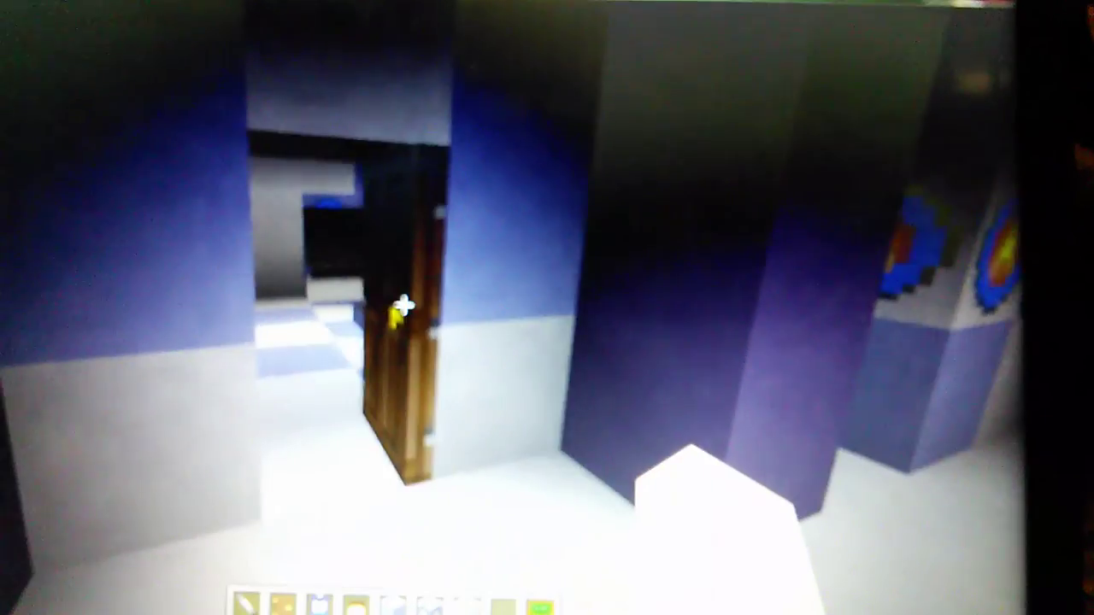
Step: Shut the wooden door and walk back through the corridors to the white doors
right_click(407, 305)
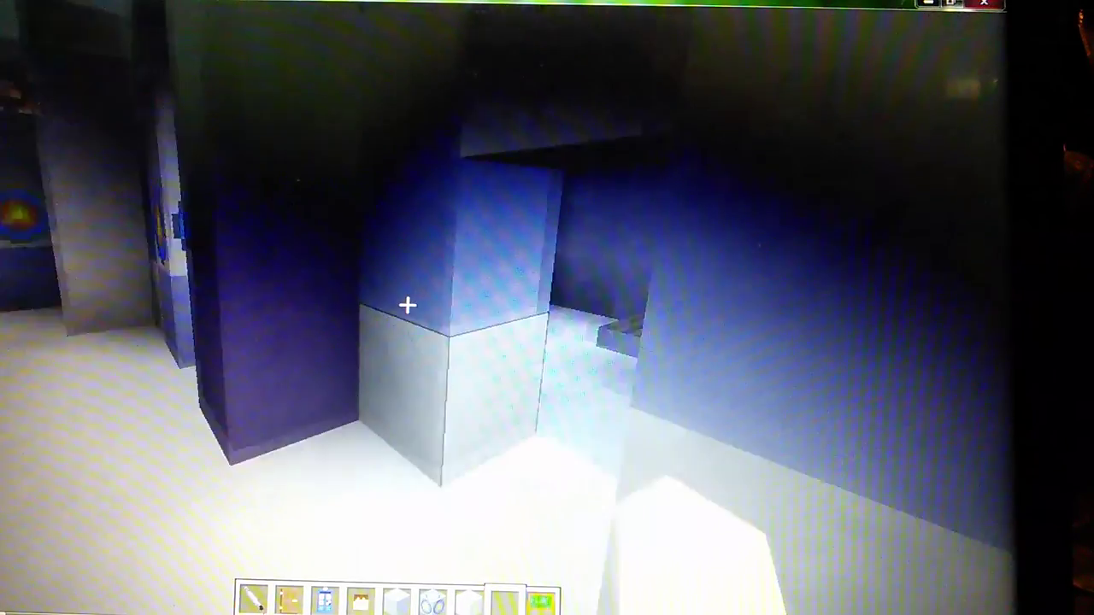
key(w)
key(w)
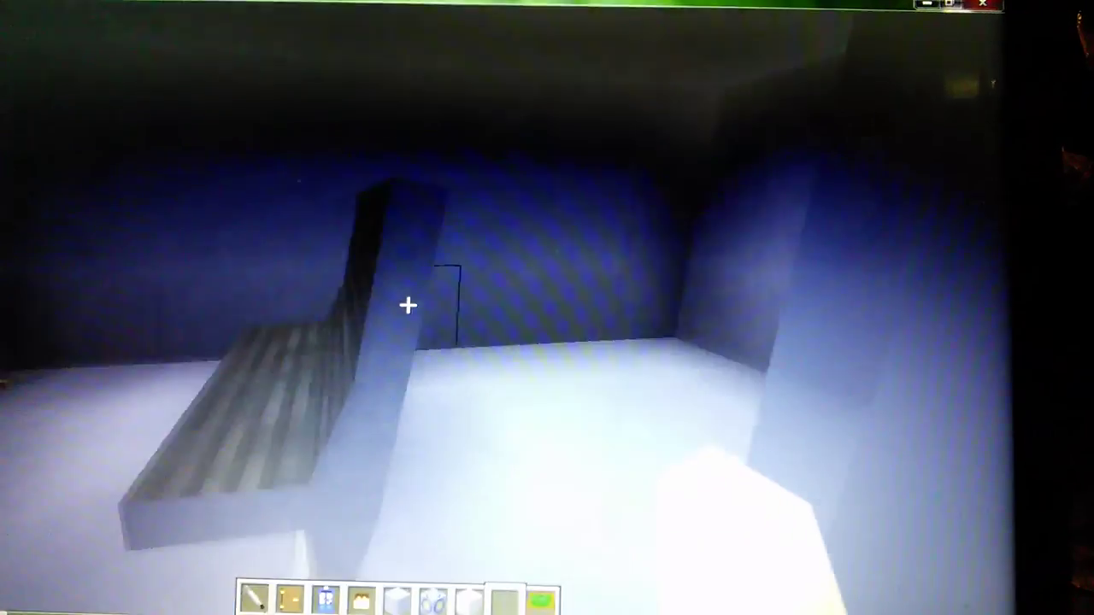
key(w)
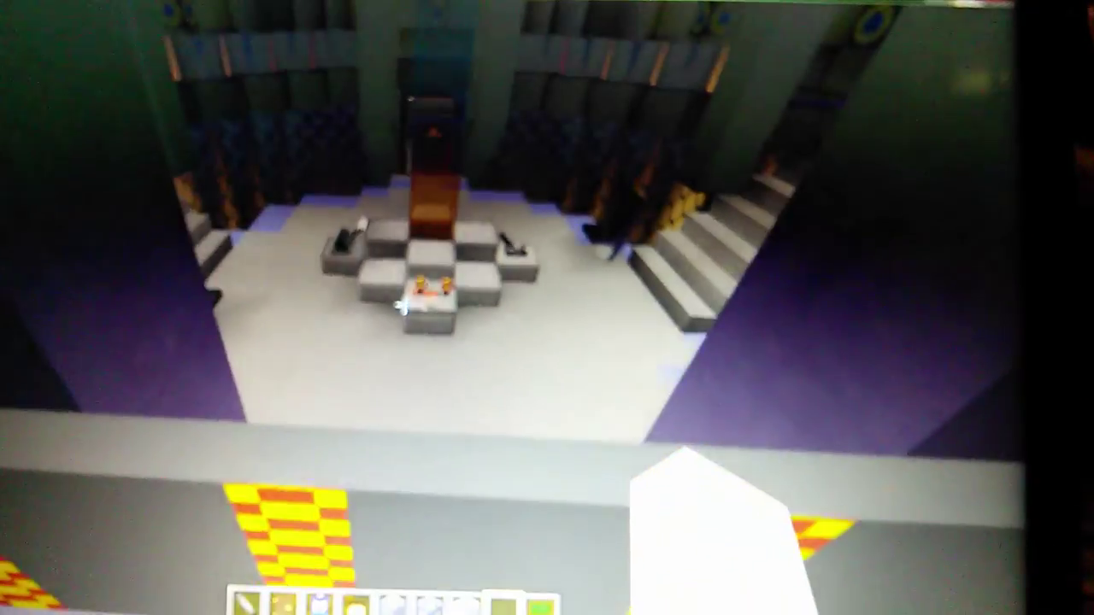
key(w)
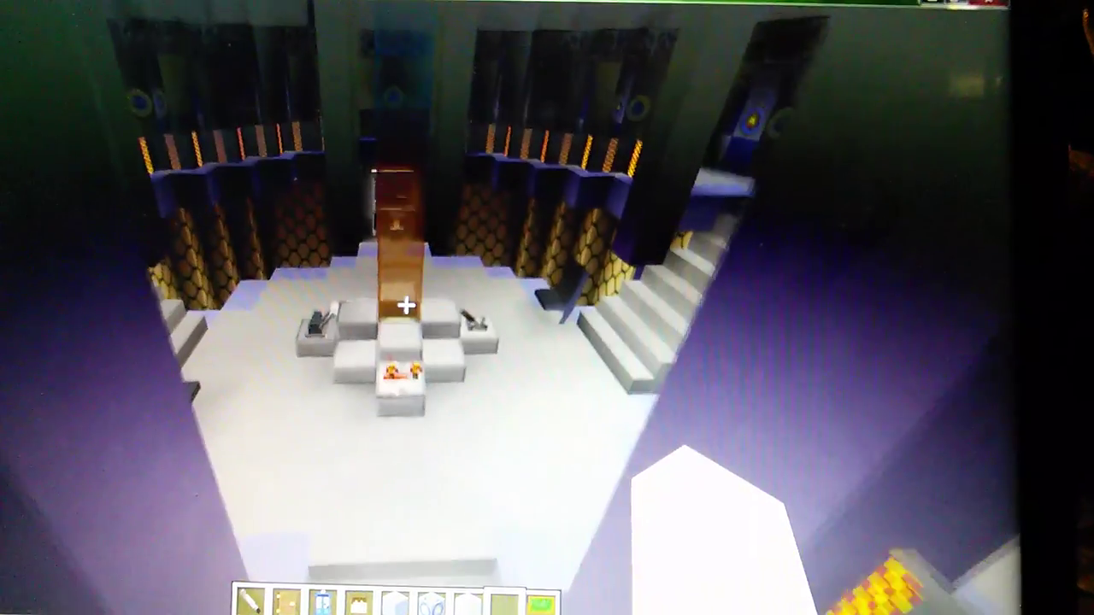
key(w)
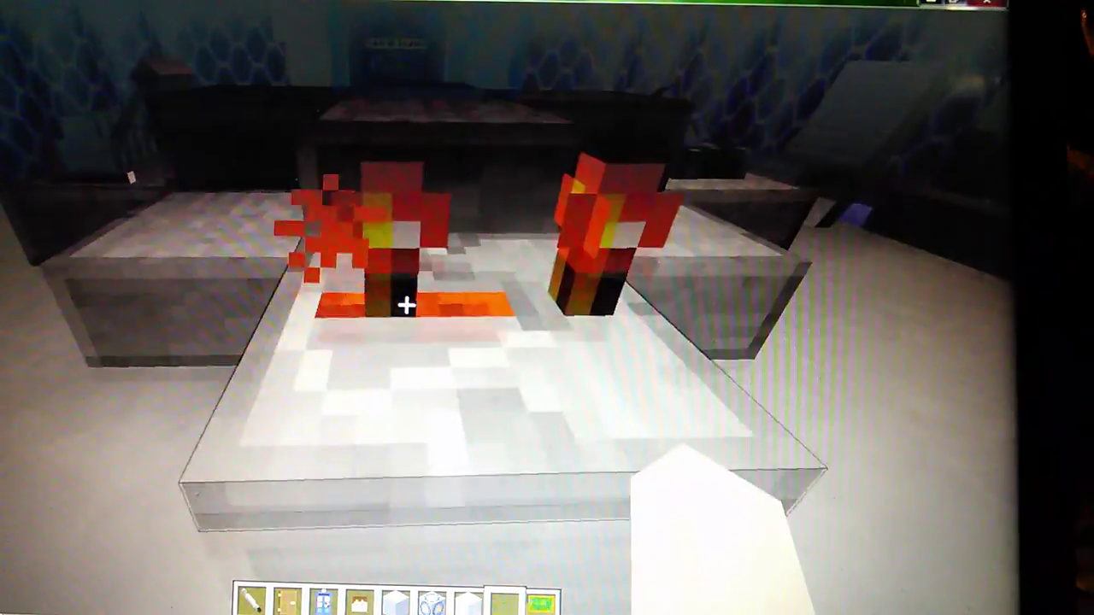
key(w)
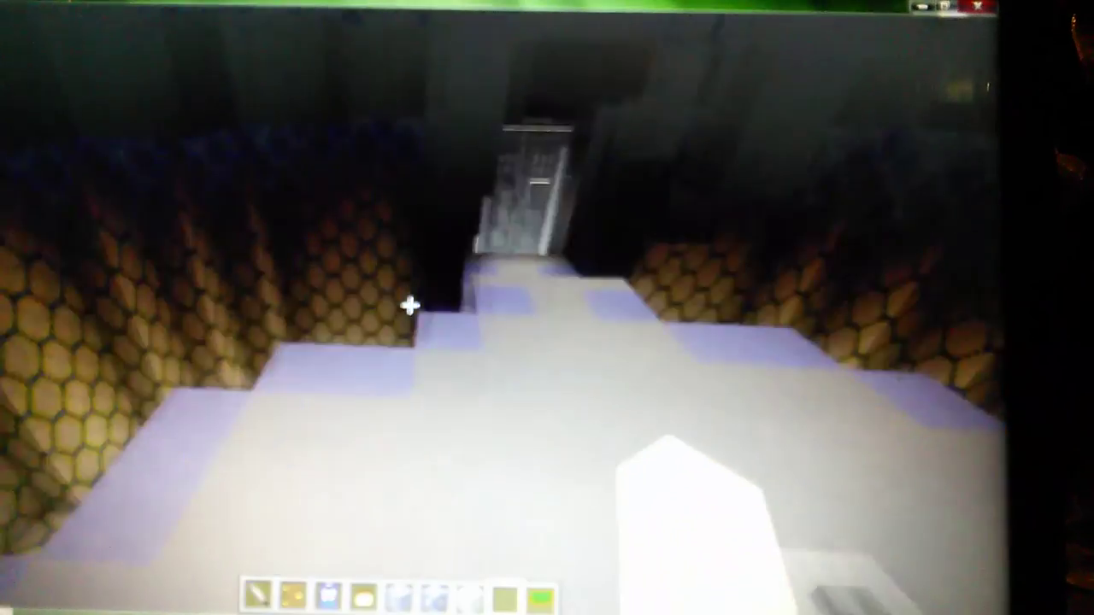
key(w)
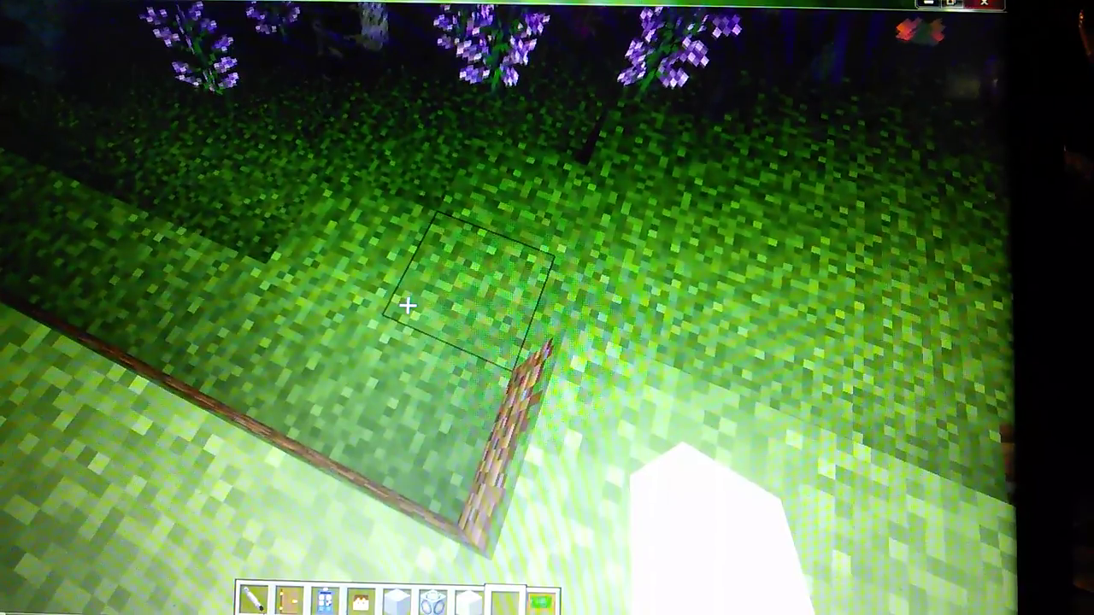
Step: Open the inventory after landing on the forest grass
key(e)
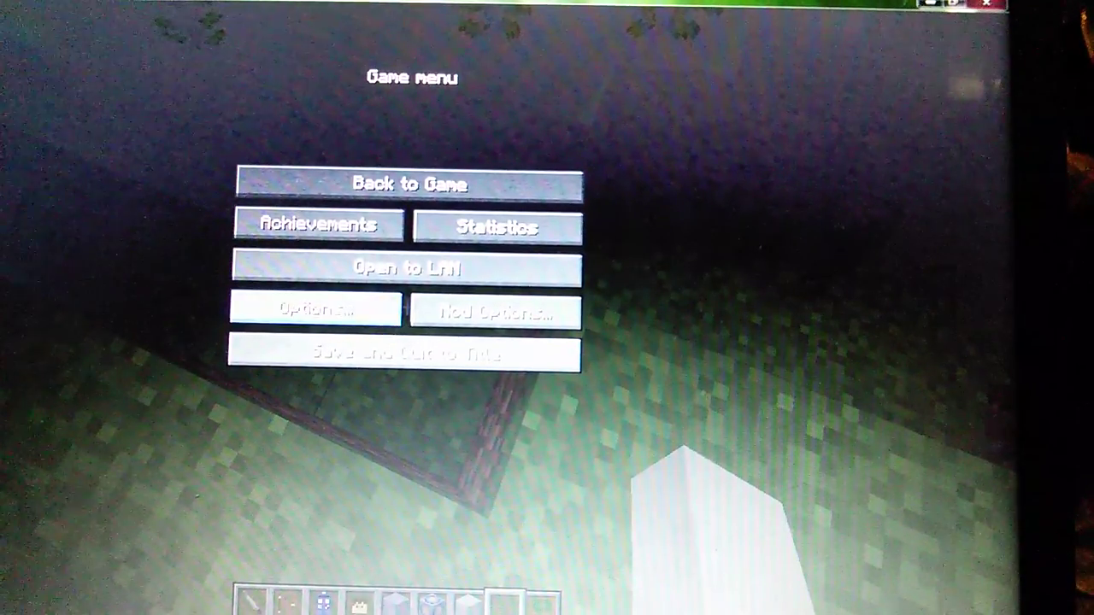
Step: Look over the game options, return to the game, and reopen the inventory
click(332, 302)
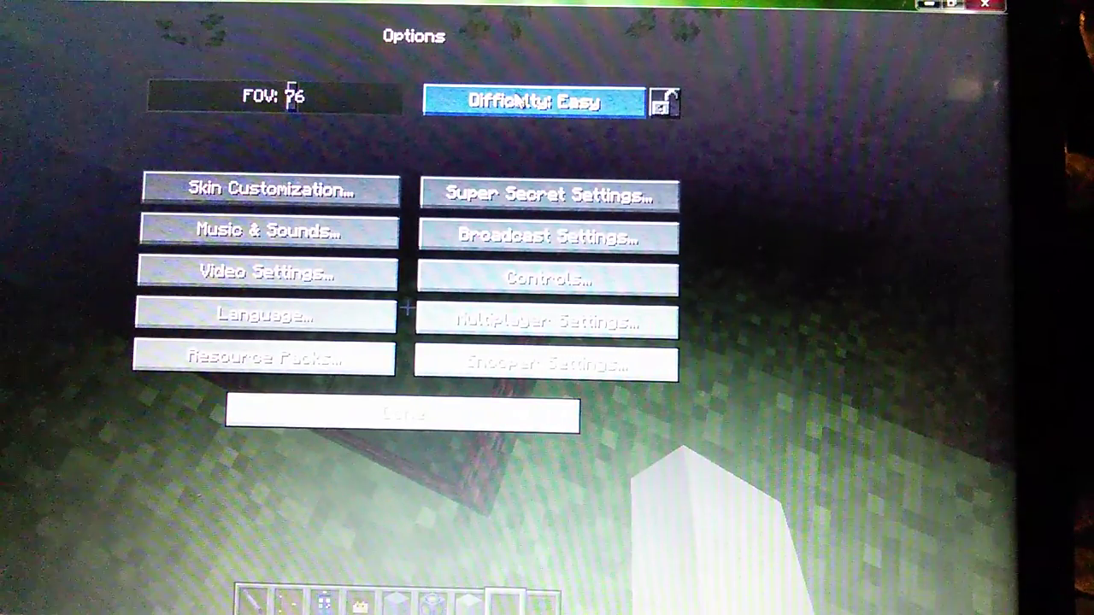
click(441, 428)
click(401, 184)
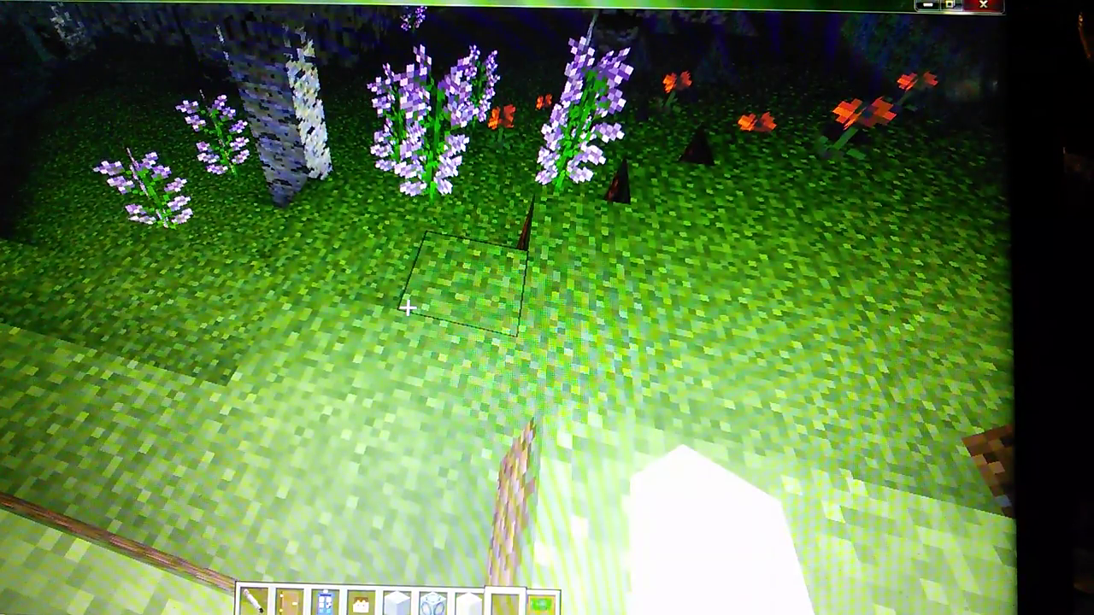
key(e)
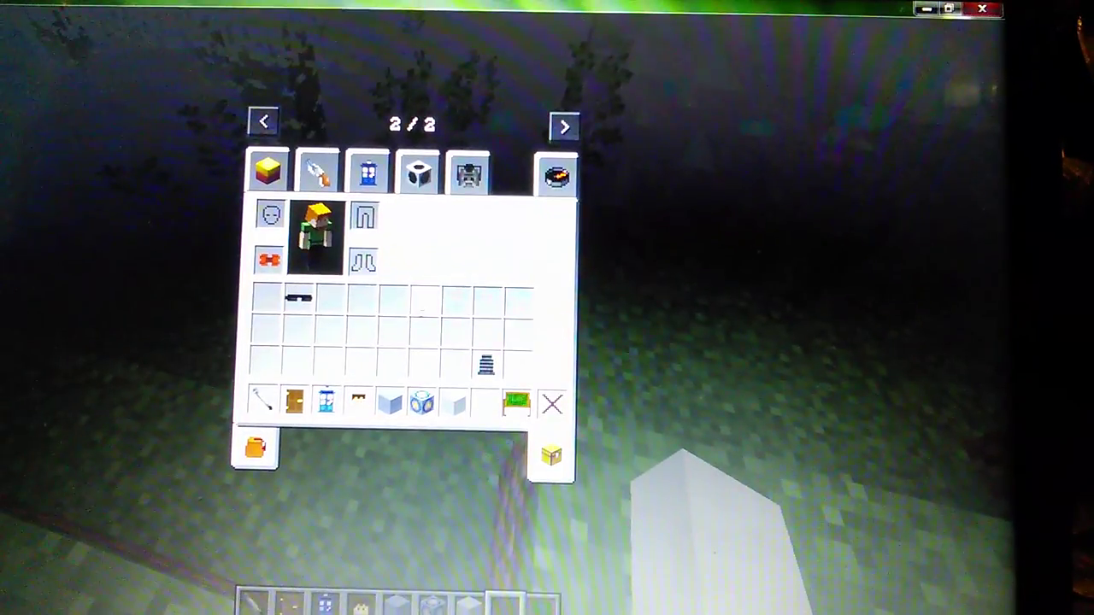
Step: Take the Supreme Dalek spawn item from DM: Mobs and spawn it on the grass
click(468, 176)
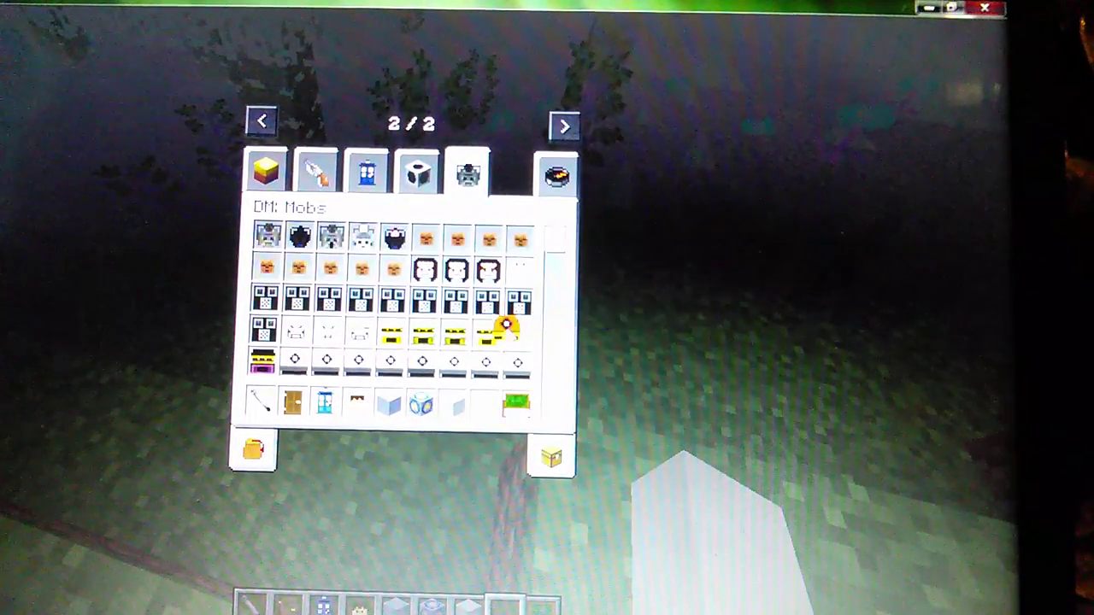
click(483, 396)
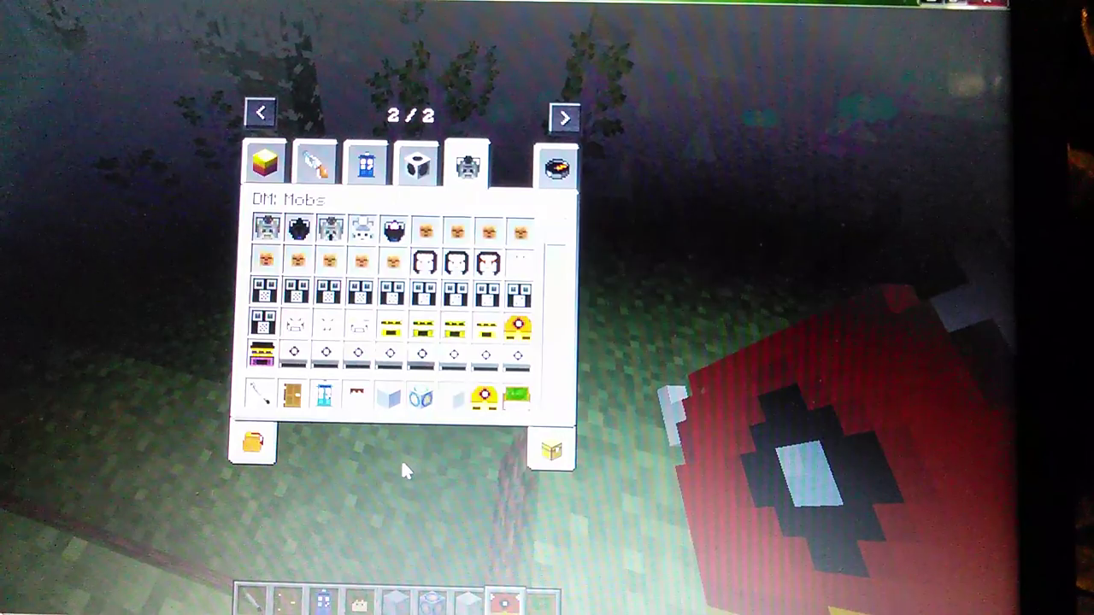
key(e)
right_click(405, 303)
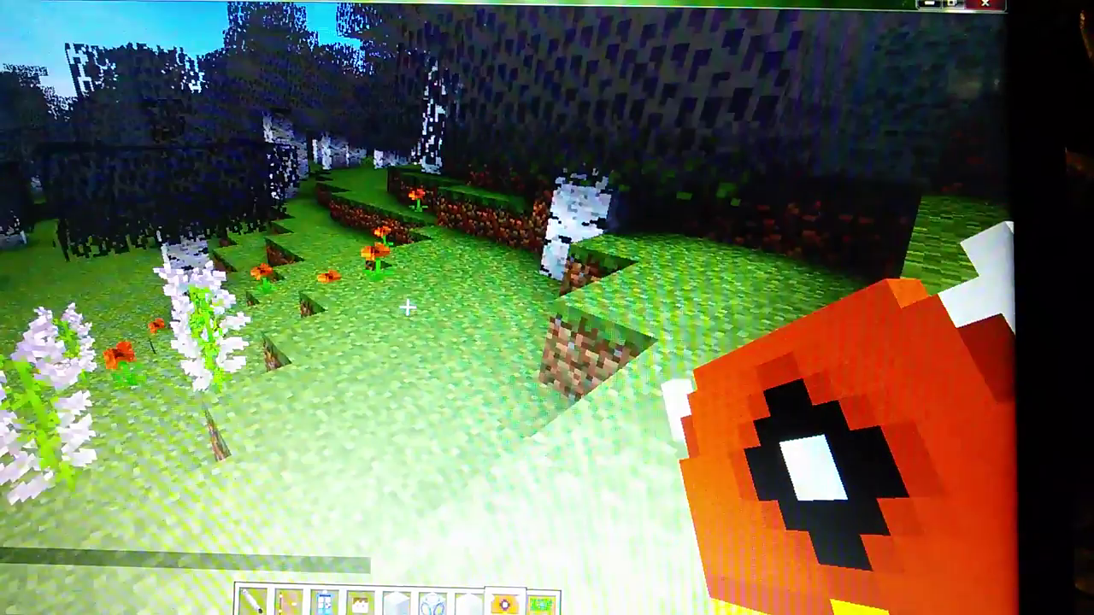
Step: Walk past the birch trunks and jump onto the grass ledge overlooking the stream
key(w)
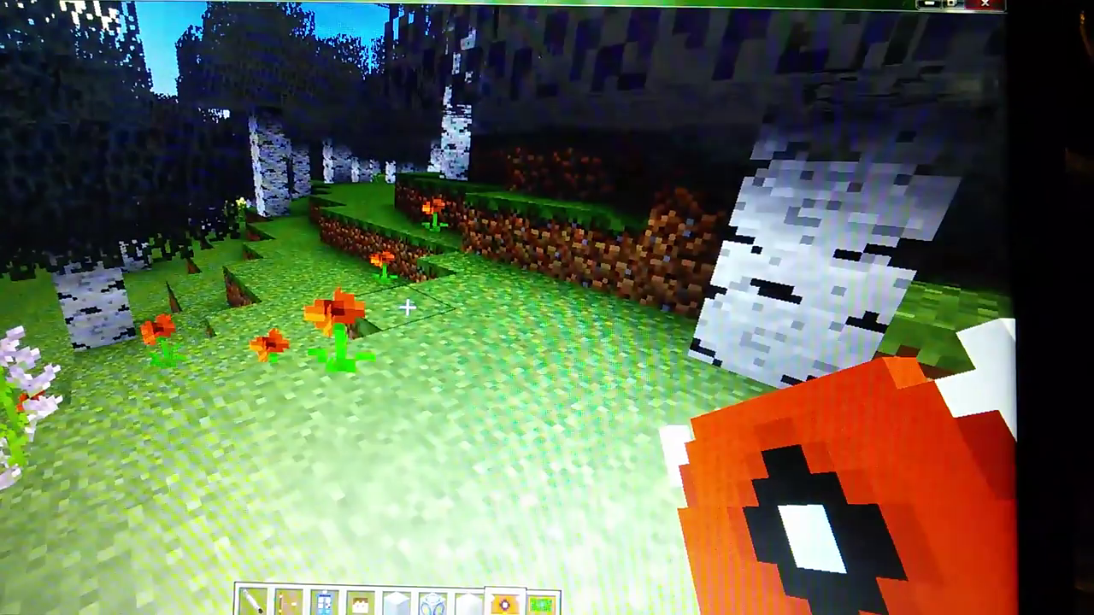
key(w)
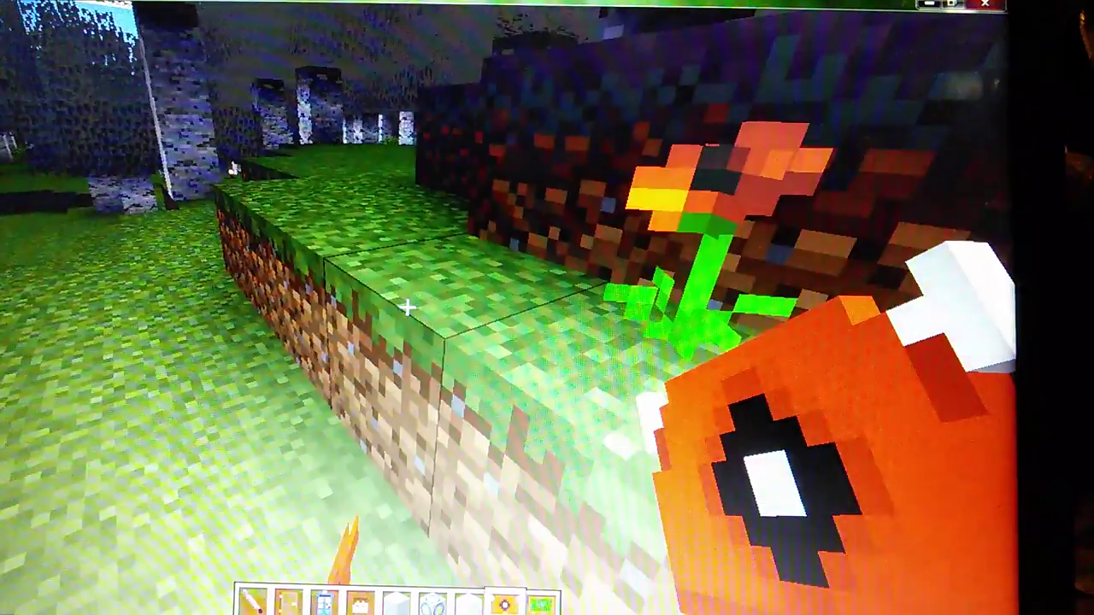
key(w)
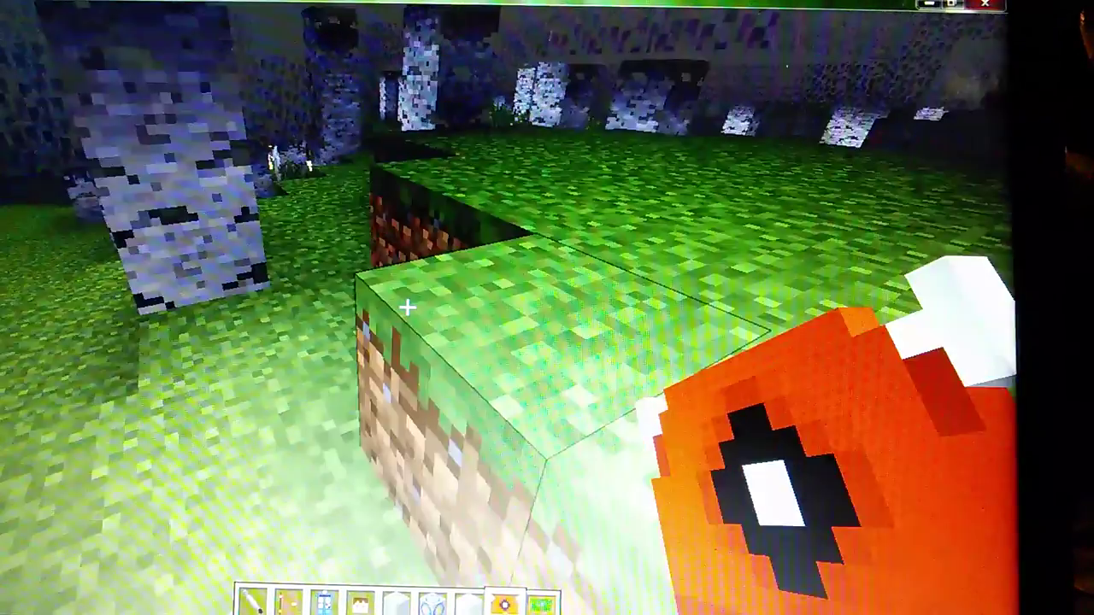
key(w)
key(space)
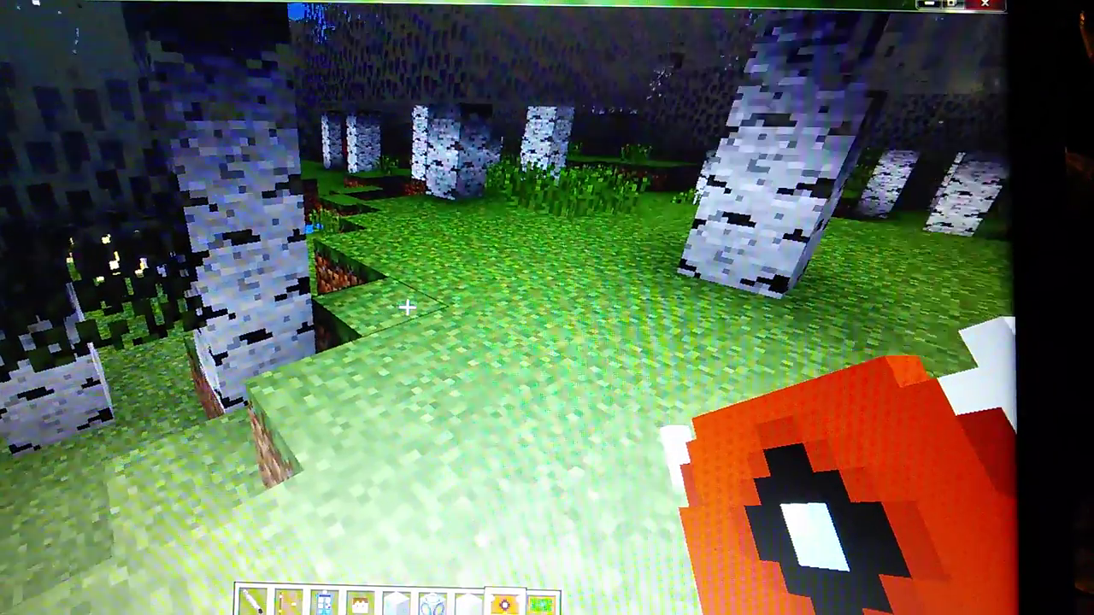
key(w)
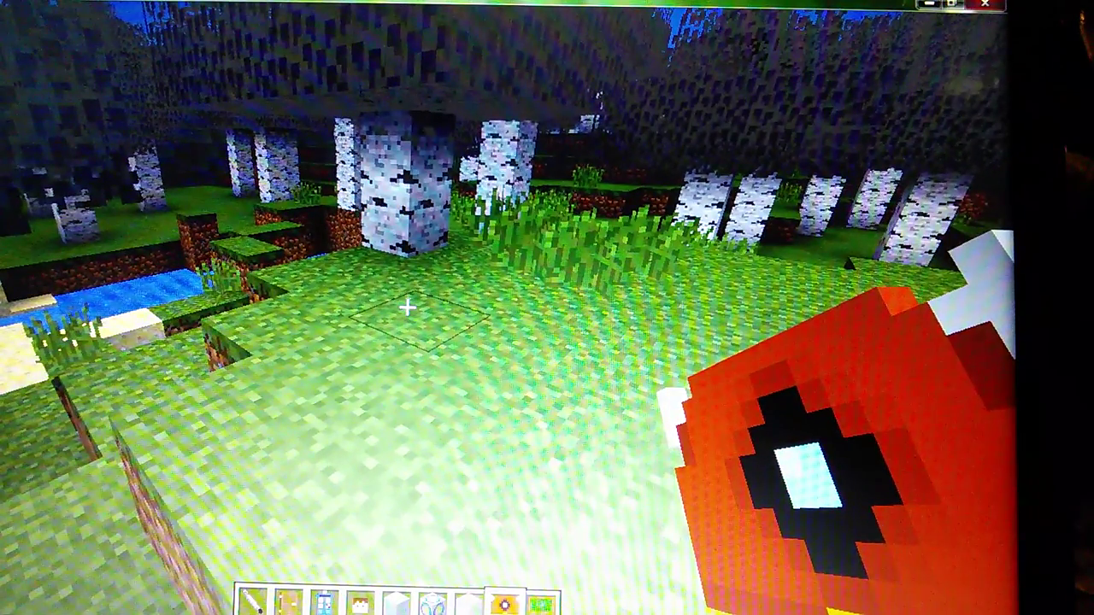
Step: Use the held Dalek spawn item on the grass to spawn a second Dalek
right_click(406, 308)
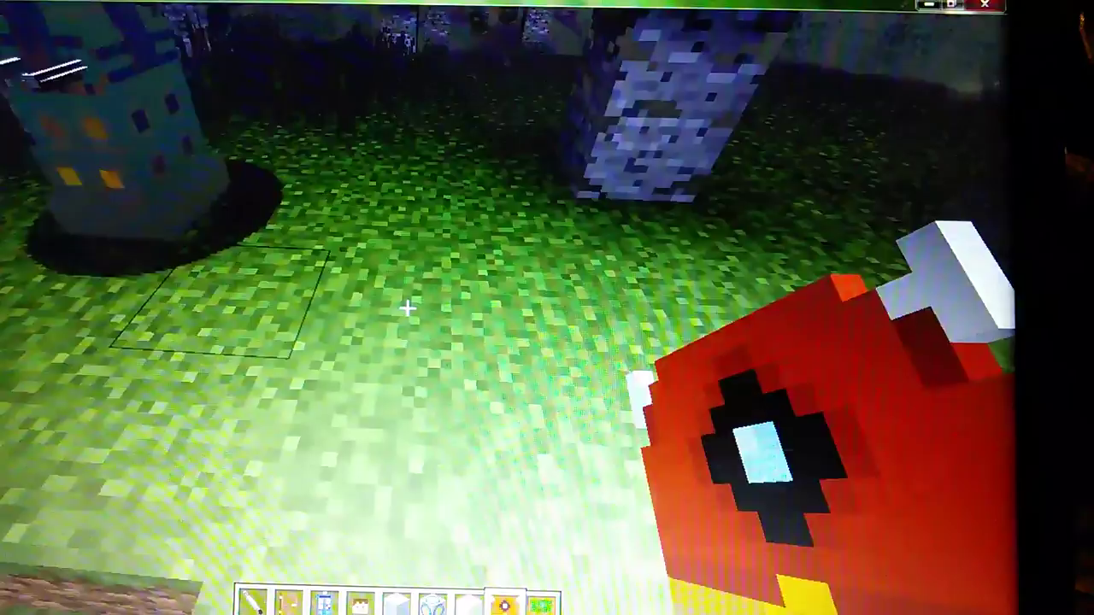